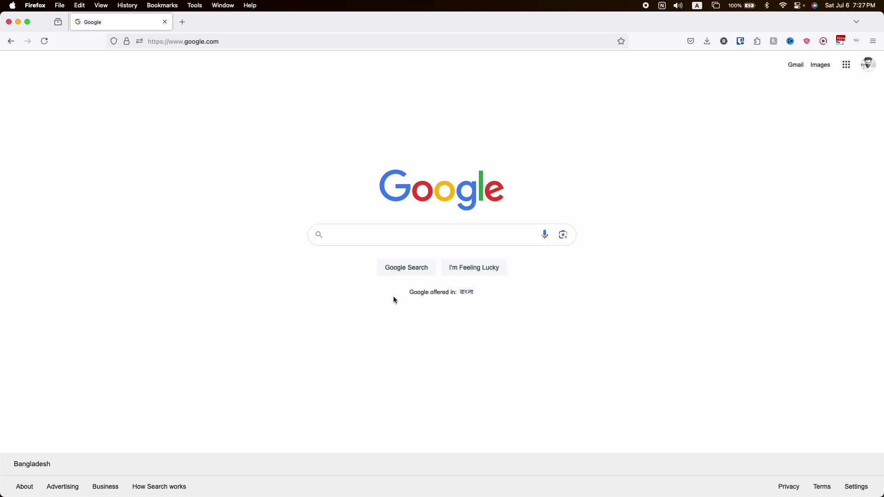
- Search Google for 'indify' and open the Indify – Notion Widgets site
left_click(397, 237)
type("Indi")
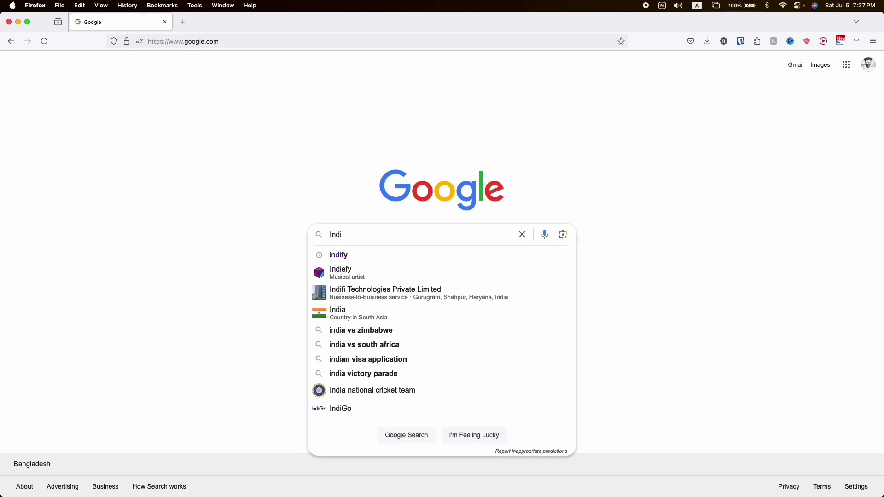
left_click(338, 254)
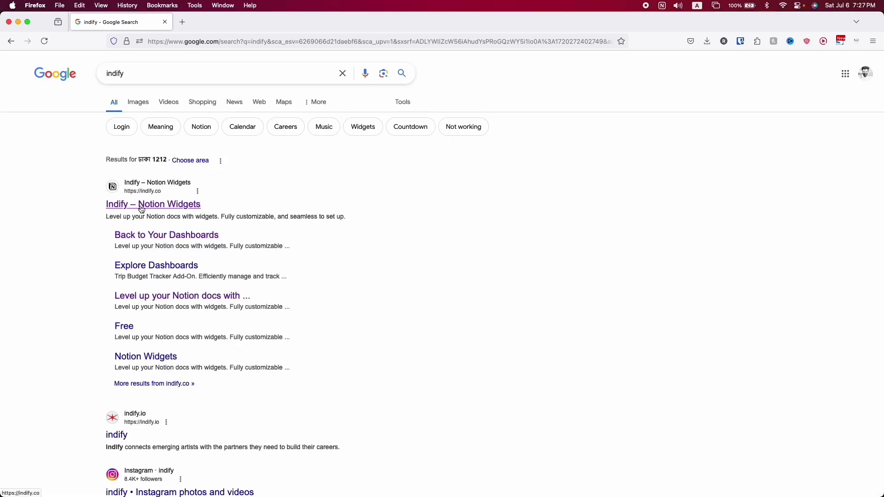
left_click(141, 206)
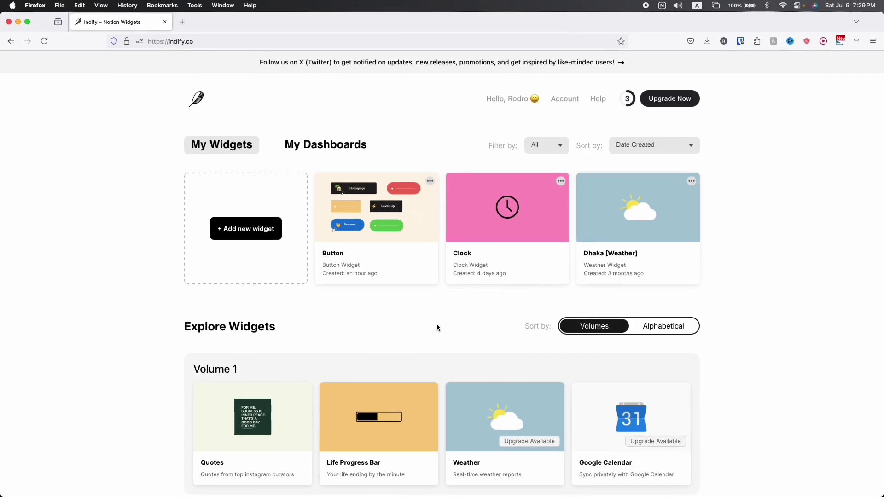
- Create a new Button widget from Volume 3, titled 'Demon Button'
scroll(437, 327, "down", 8)
mouse_move(258, 381)
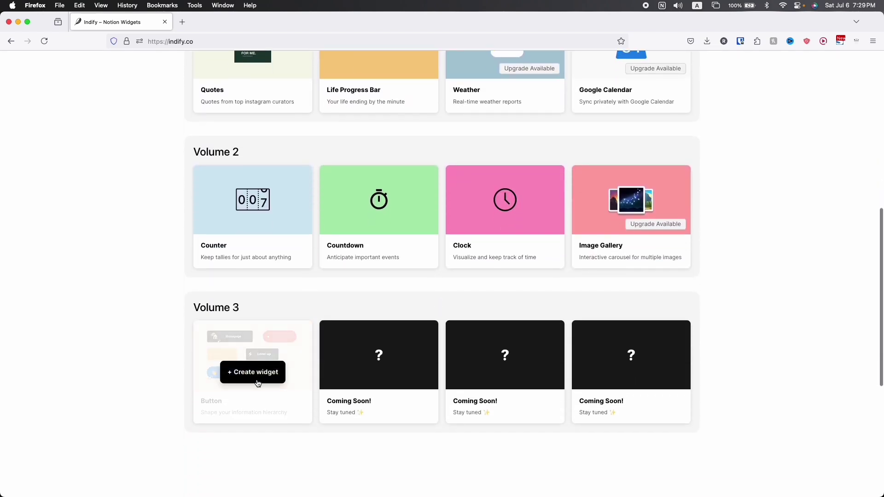
left_click(256, 377)
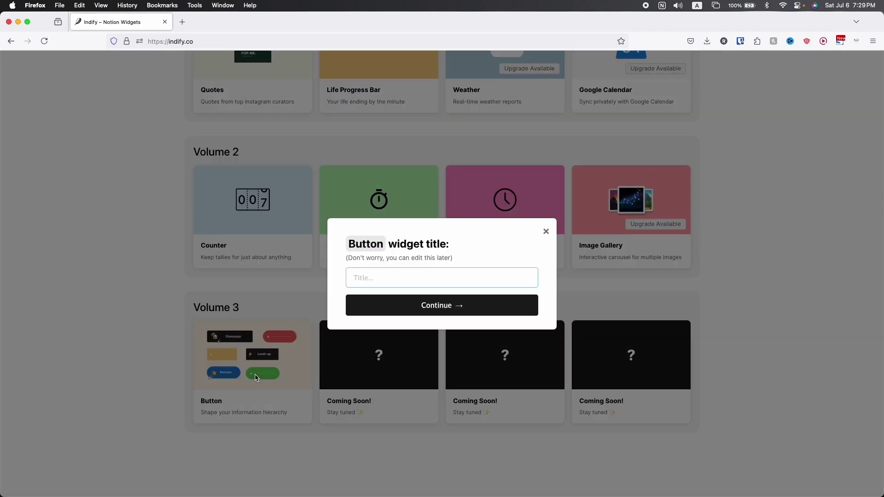
type("Demon Button")
left_click(400, 308)
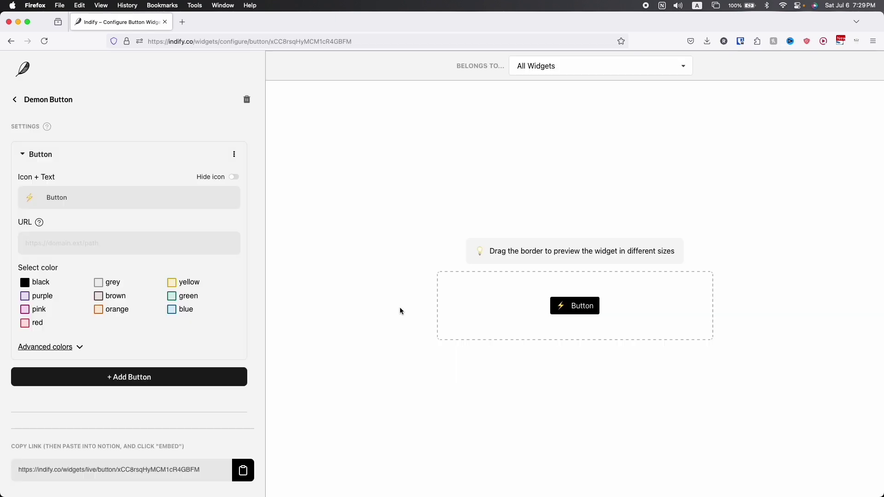
- Correct the widget's title to 'Demo Button'
left_click(47, 99)
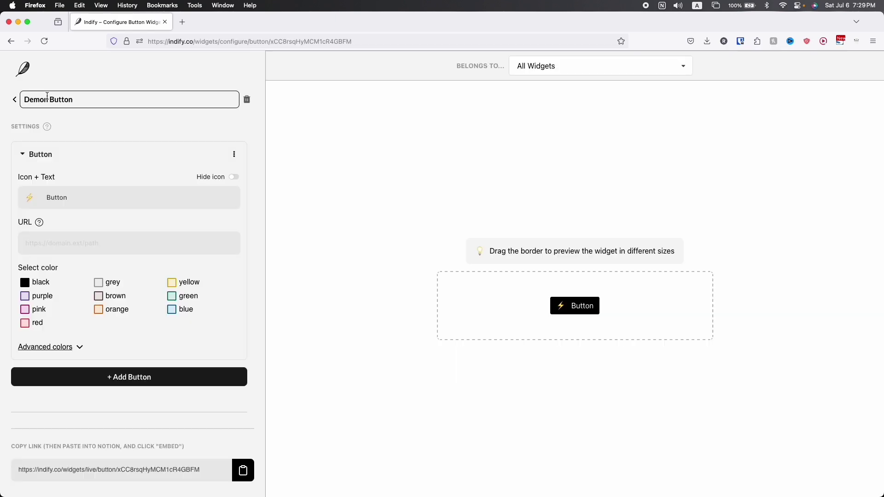
key("BackSpace")
key("Return")
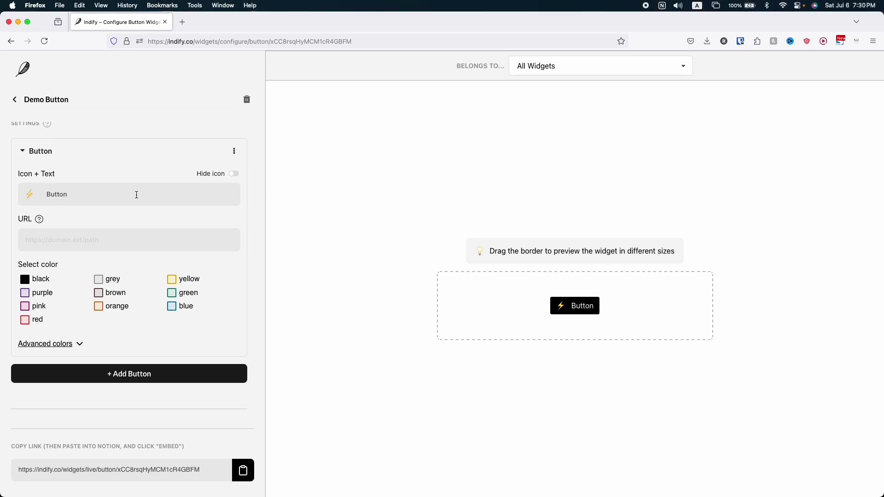
scroll(137, 195, "up", 1)
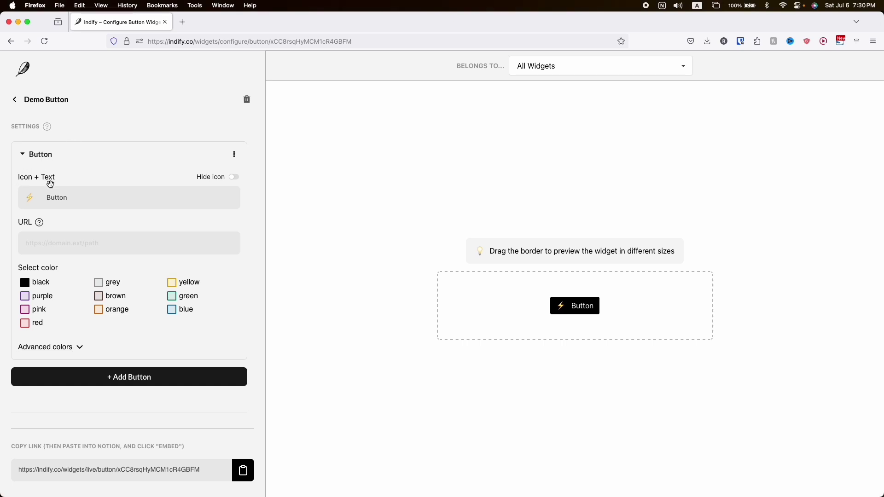
- Relabel the first button 'Youtube' with a YouTube emoji icon
double_click(65, 198)
type("Youtube")
left_click(28, 197)
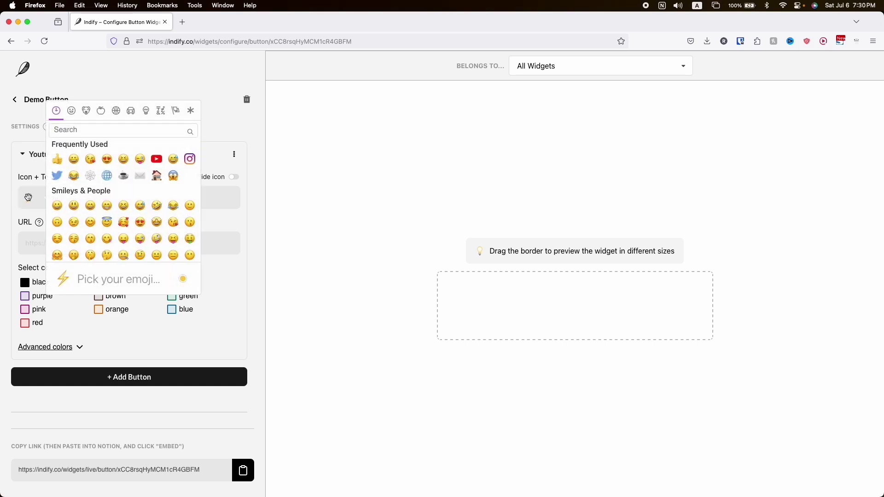
left_click(156, 158)
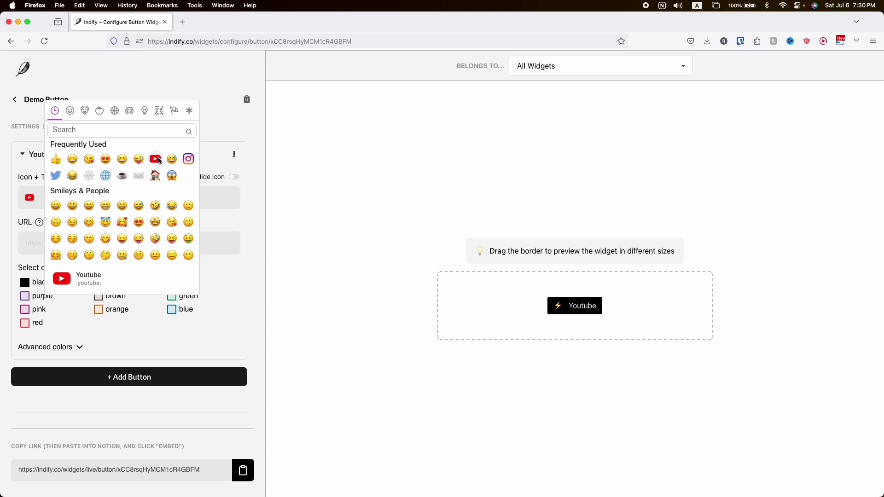
left_click(228, 139)
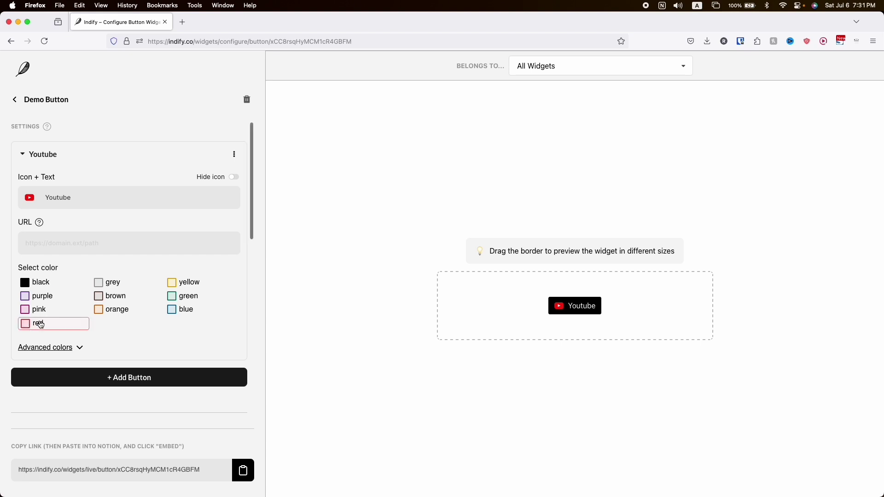
- Colour the Youtube button red and set the YouTube channel URL as its link
left_click(41, 324)
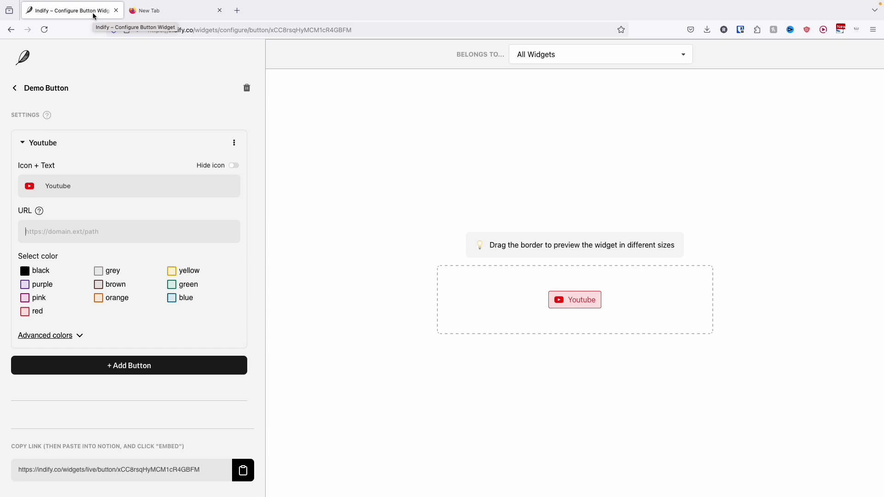
type("https://www.youtube.com/@IamRodro/")
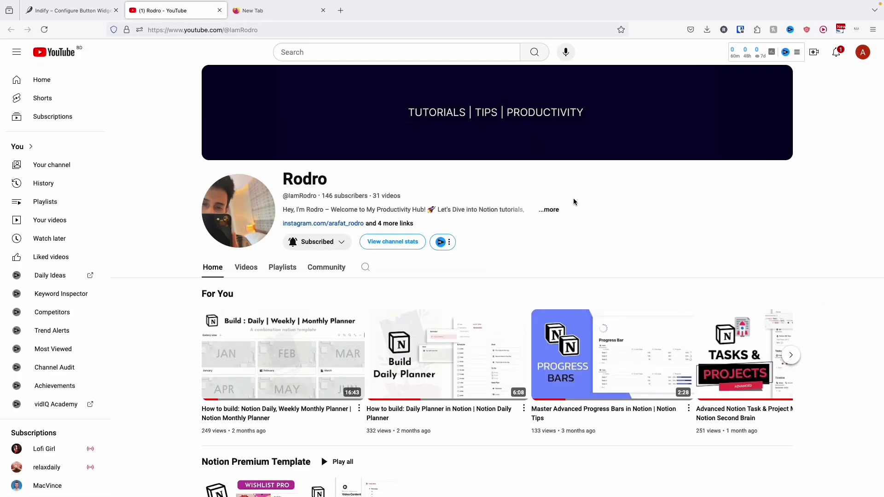
left_click(100, 19)
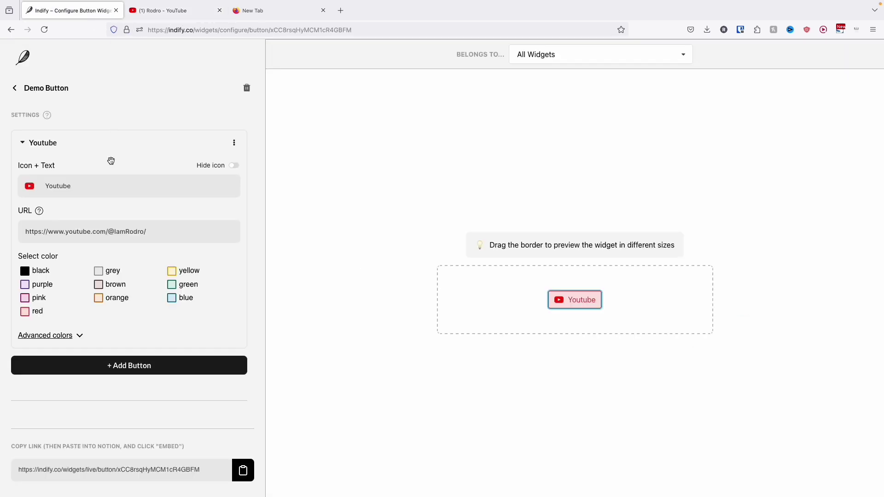
- Set the widget's dark/light appearance option to 'Use system setting'
scroll(110, 161, "down", 3)
scroll(111, 164, "down", 2)
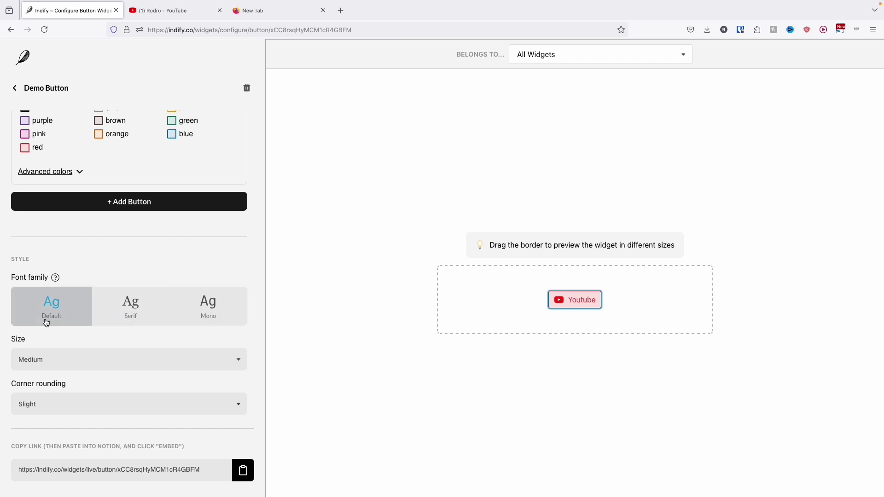
scroll(110, 327, "down", 1)
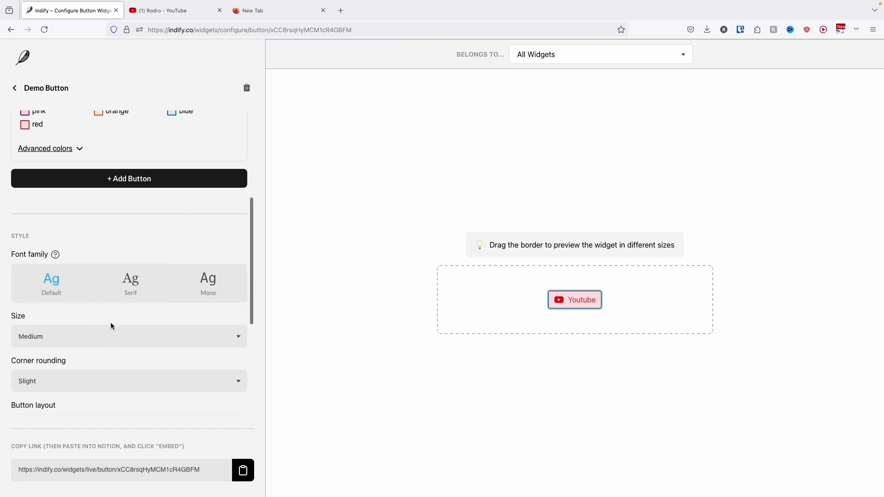
scroll(91, 325, "down", 6)
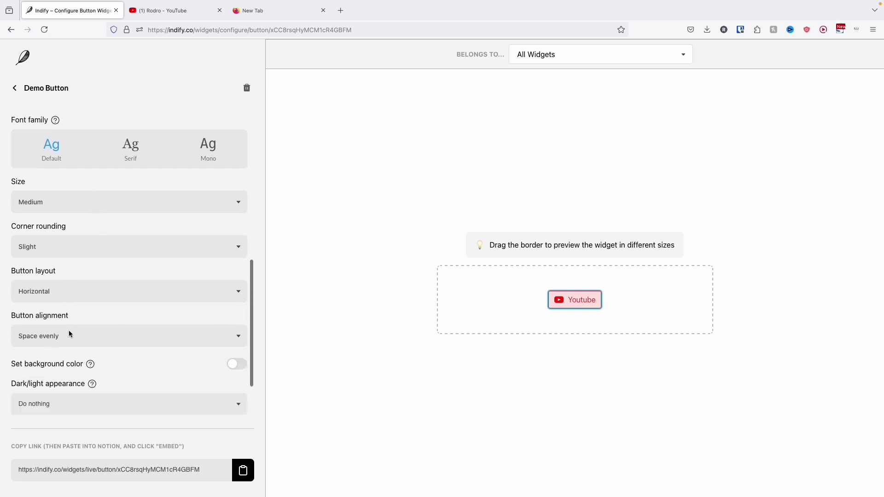
scroll(69, 330, "up", 3)
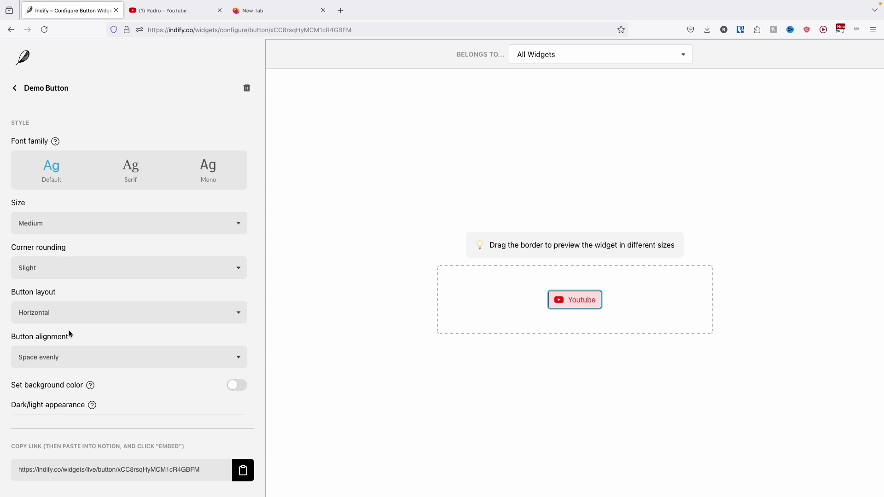
scroll(68, 331, "down", 3)
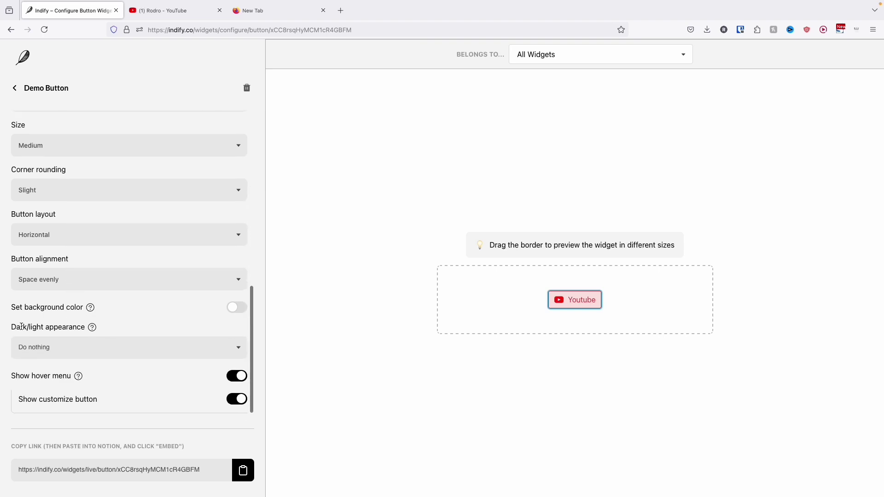
left_click(41, 355)
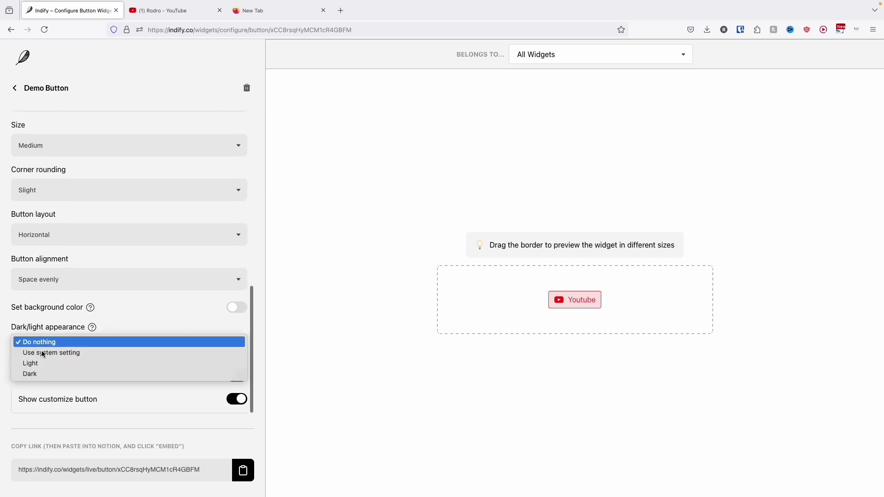
left_click(37, 353)
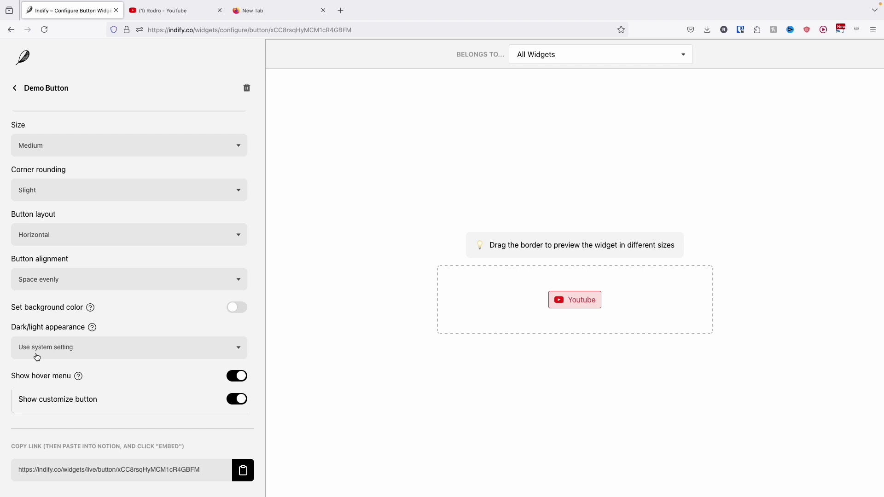
scroll(37, 357, "up", 1)
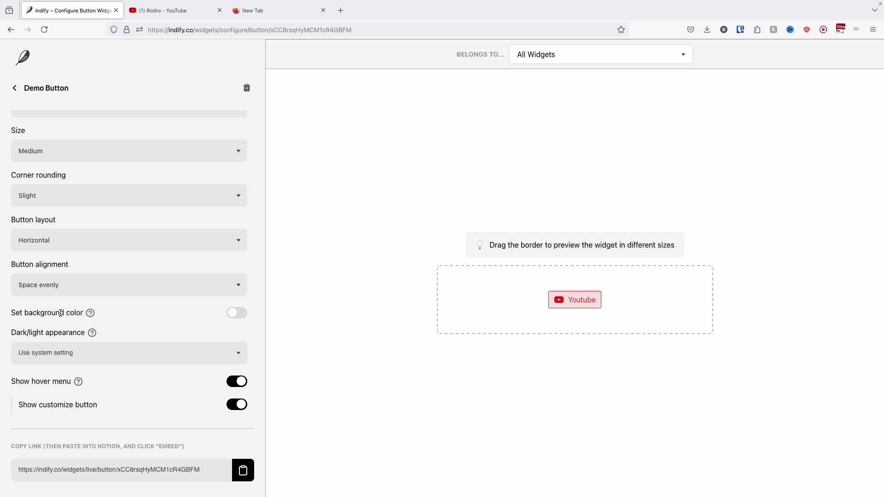
scroll(61, 313, "up", 1)
scroll(60, 313, "up", 10)
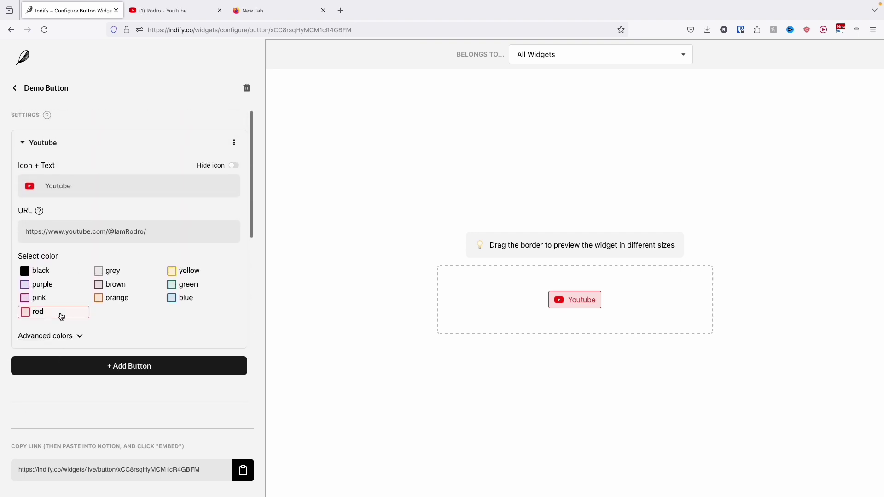
- Add a second button to the widget and label it 'Instagram'
left_click(100, 367)
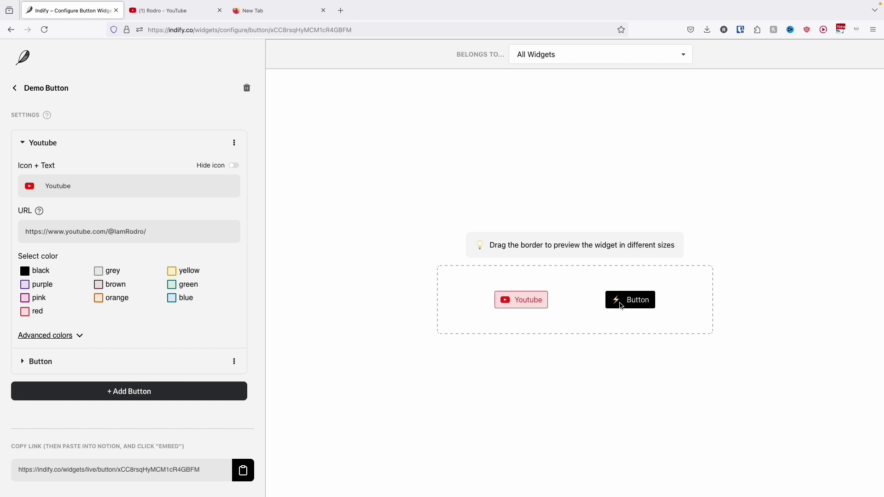
left_click(23, 361)
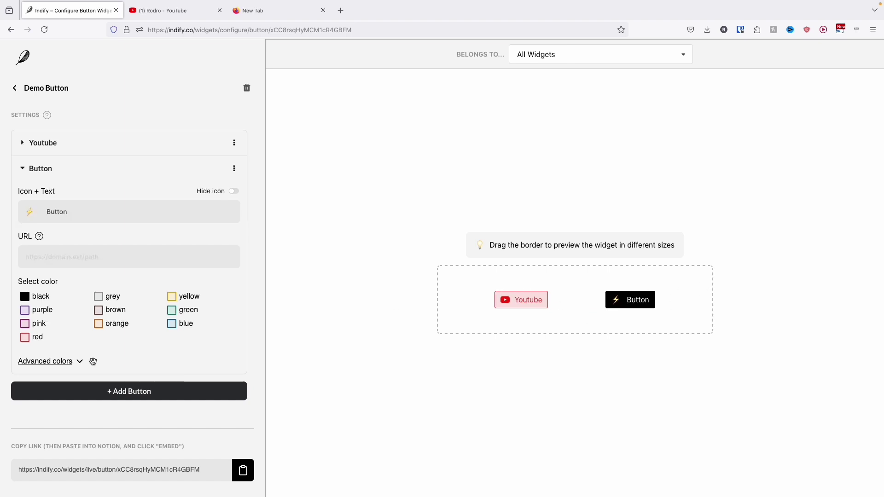
double_click(75, 211)
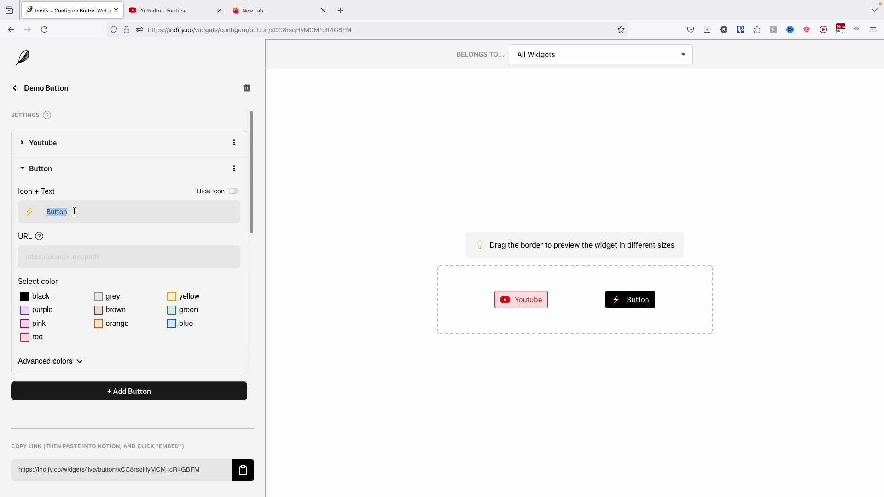
type("Instagram")
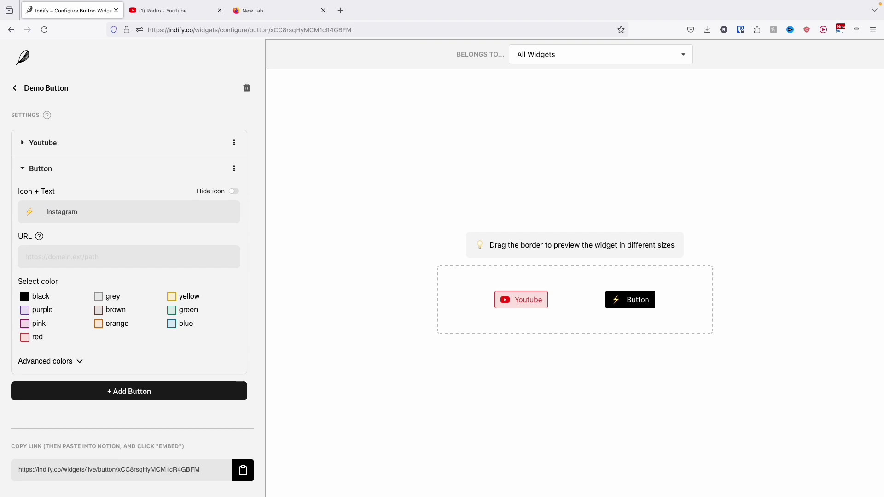
- Give the Instagram button the Instagram logo icon and a pink colour
left_click(29, 211)
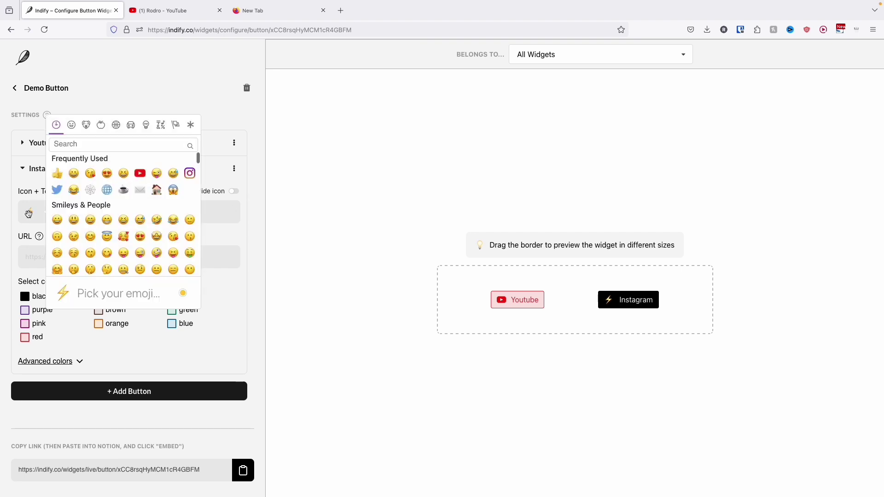
left_click(187, 173)
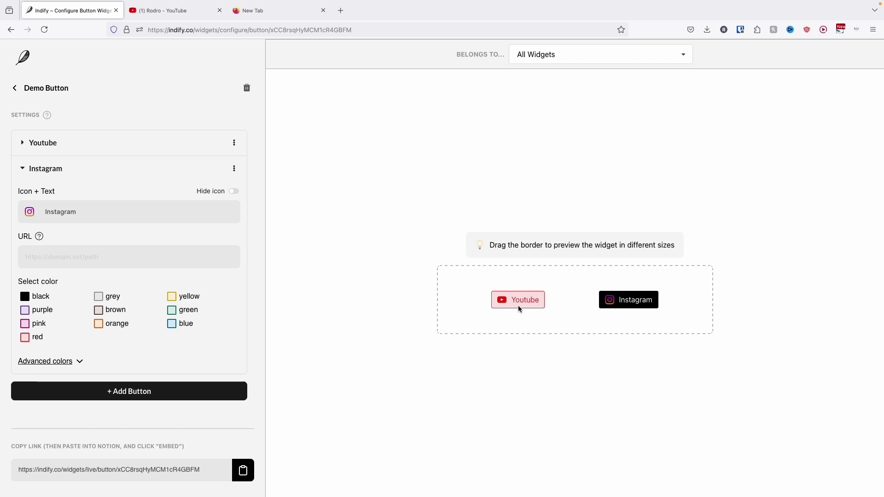
scroll(120, 322, "down", 1)
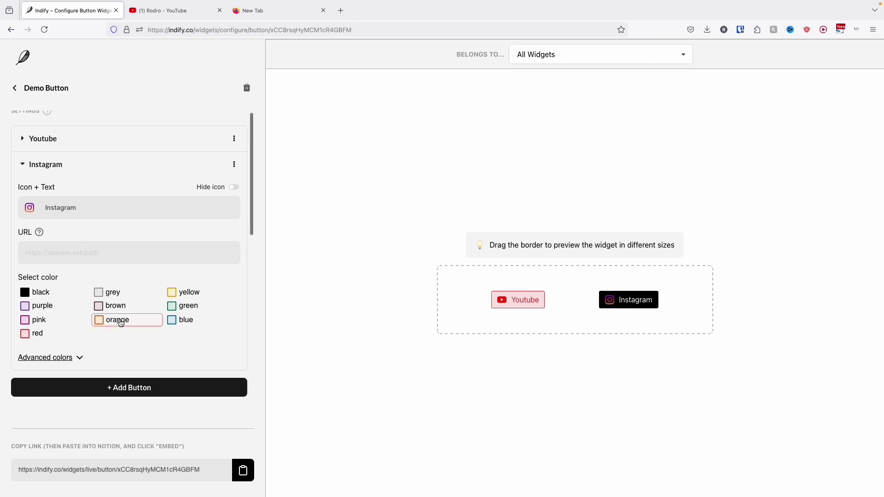
left_click(50, 324)
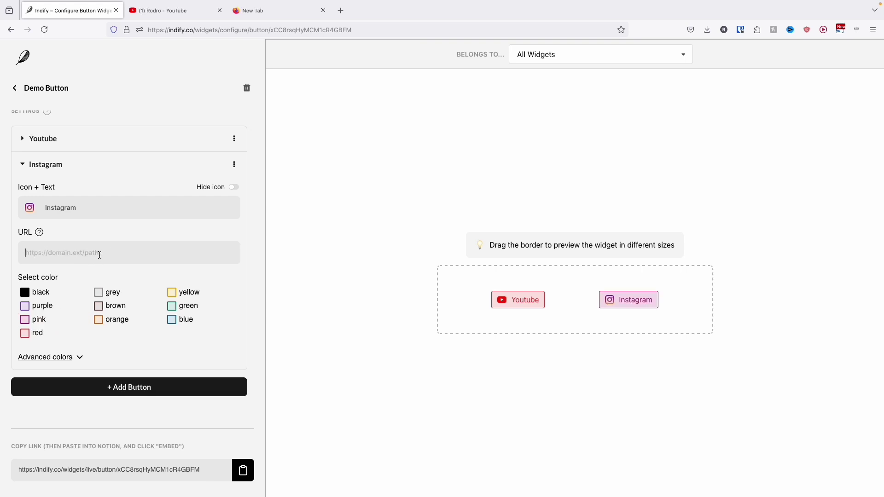
- Link Instagram to its profile URL, add a blue Twitter button, and copy the widget's live link
left_click(65, 248)
type("https://www.instagram.com/arafat_rodro/")
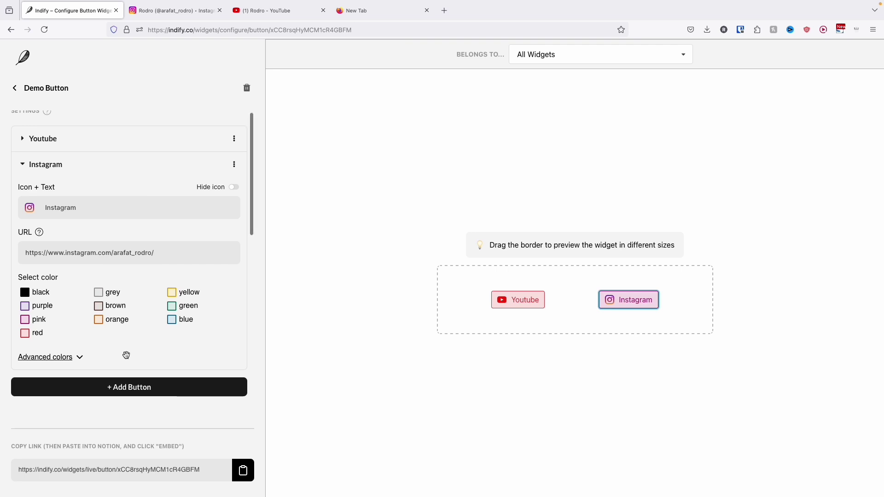
left_click(112, 395)
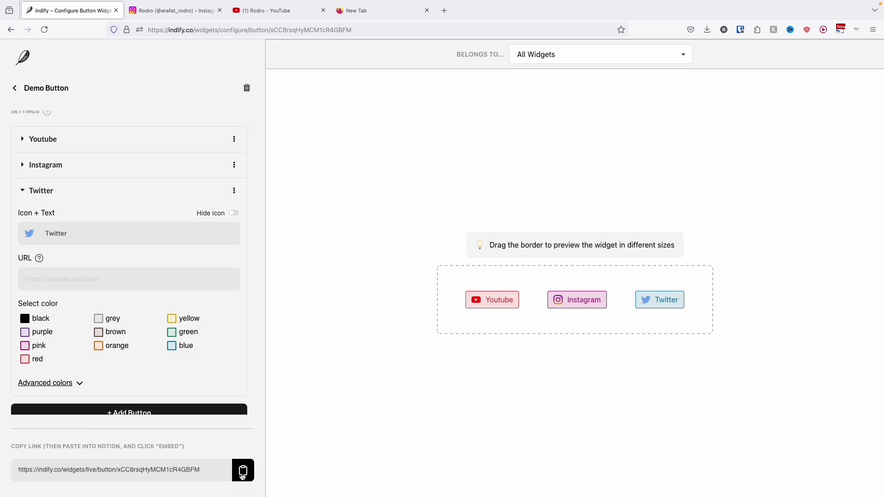
left_click(242, 475)
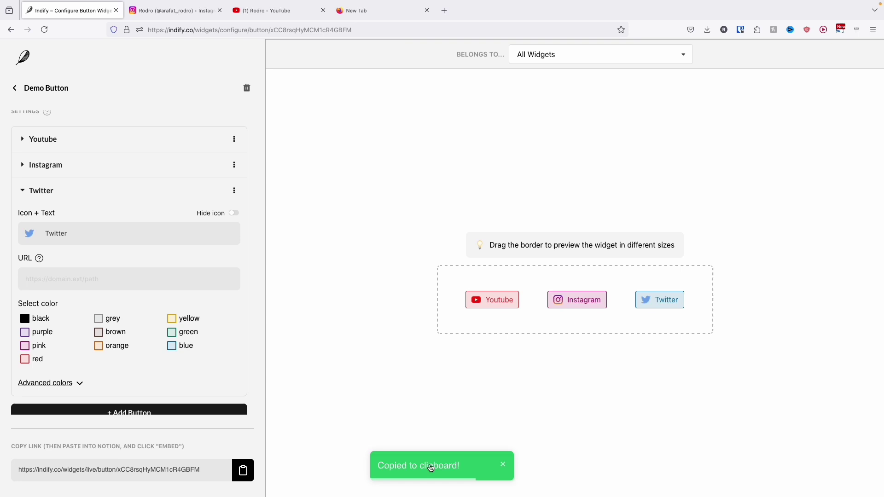
- Embed the copied Indify link on Notion's Button page and shorten the embed block
key("ctrl+Up")
left_click(379, 169)
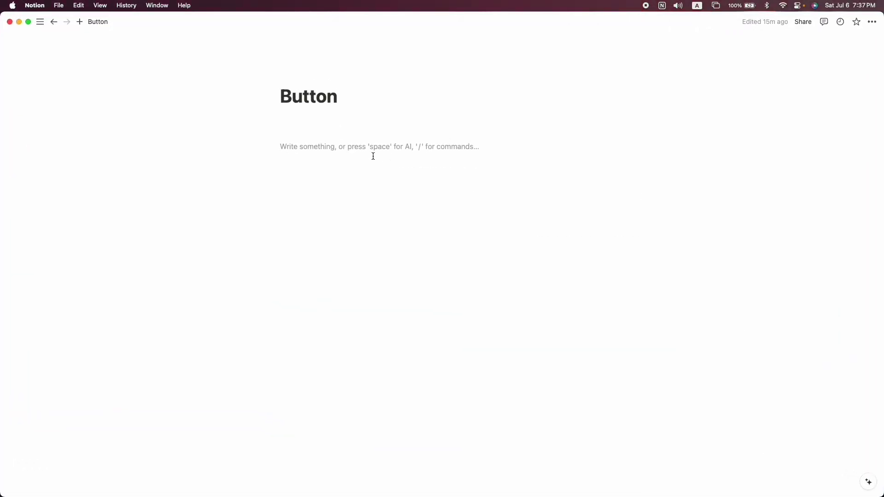
key("super+v")
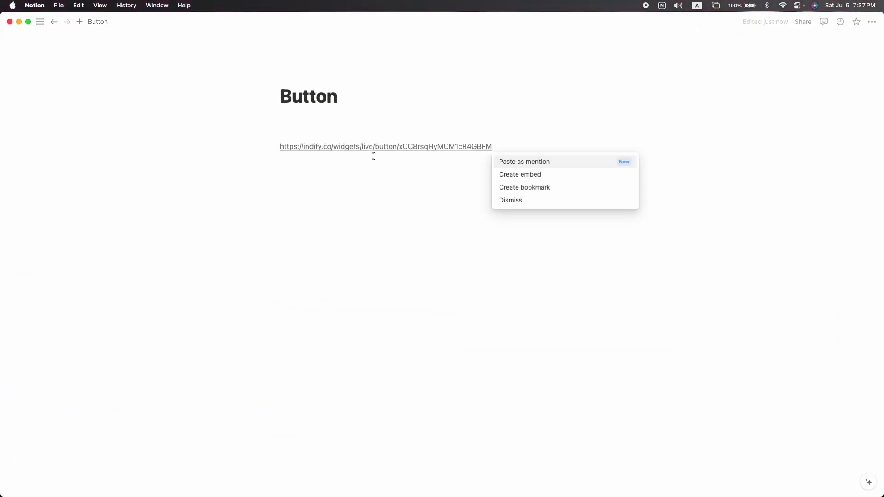
left_click(542, 175)
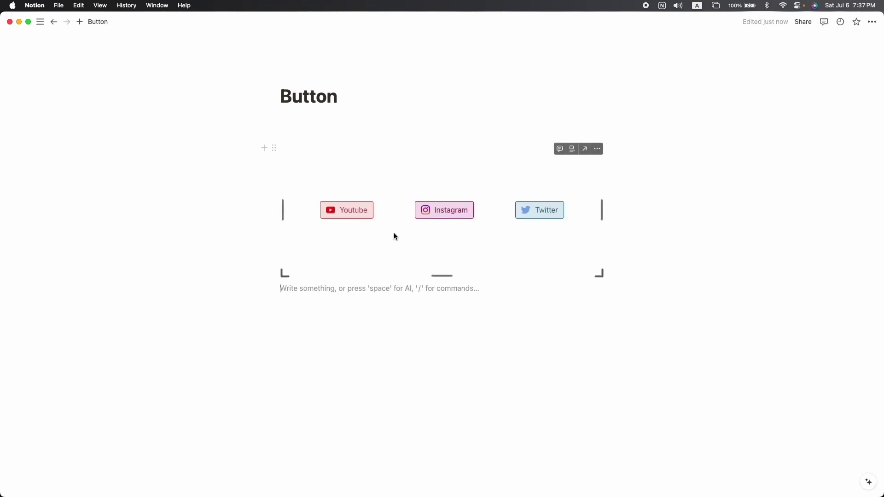
left_click_drag(598, 272, 565, 222)
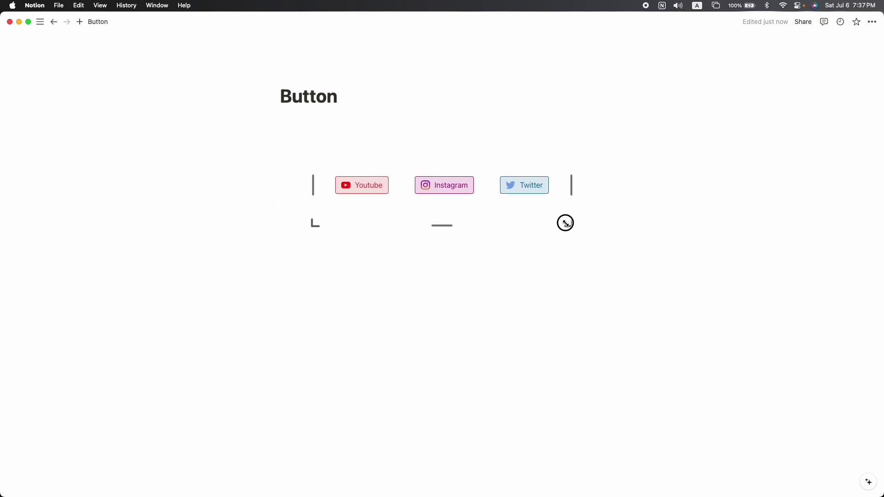
left_click(487, 269)
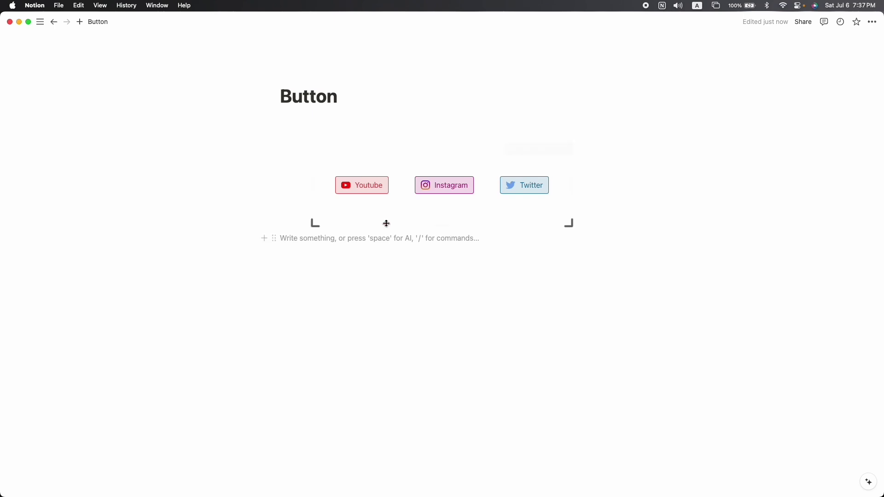
- Open the linked YouTube channel from the embedded Youtube button
left_click(362, 189)
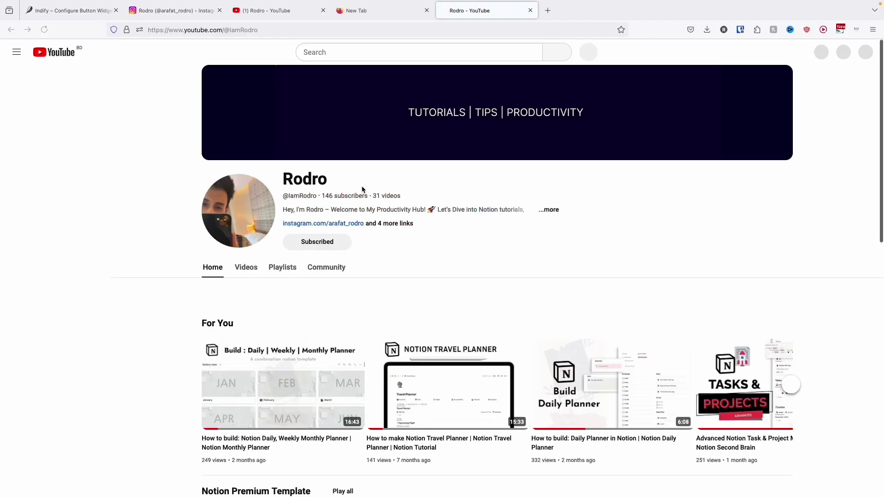